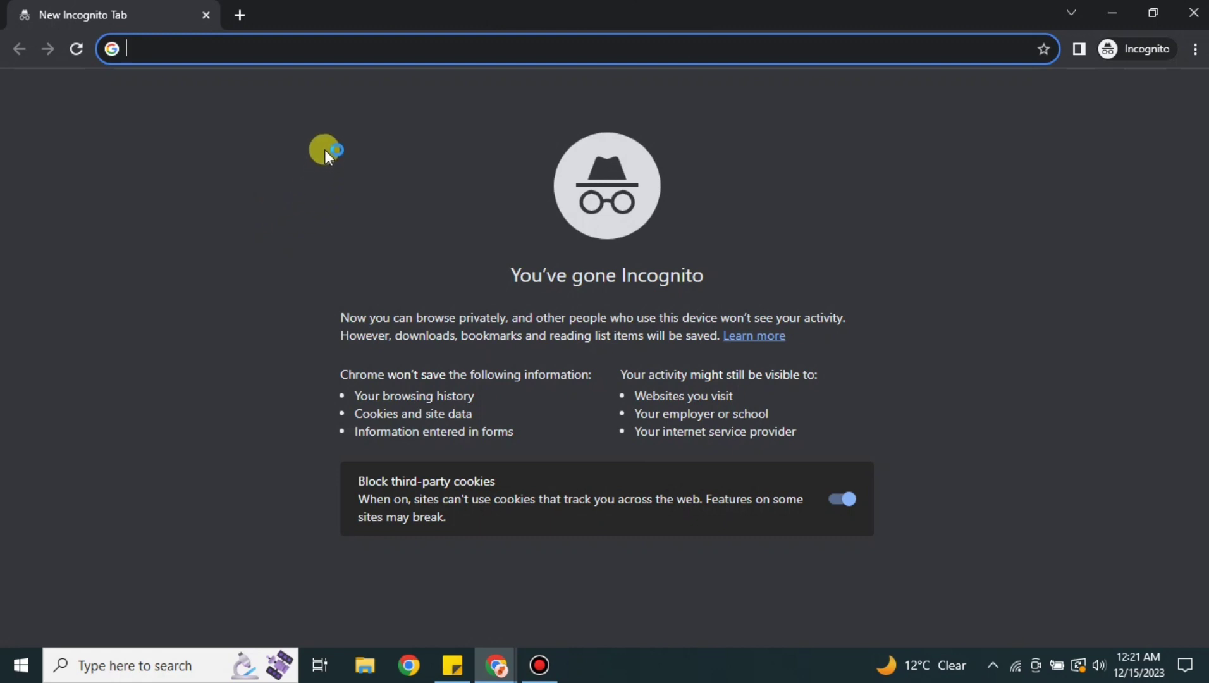
Search Google for 'clickup' and open the clickup.com result to reach the app.
{"action": "type", "text": "clickup"}
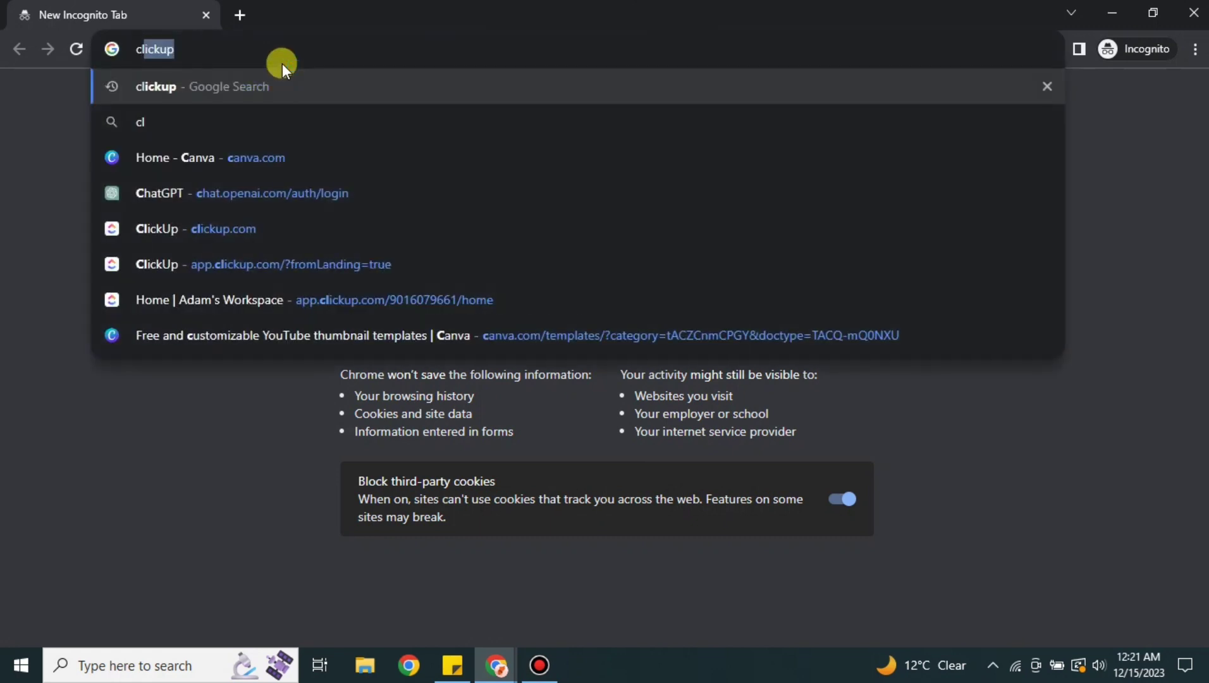
{"action": "key", "text": "Return"}
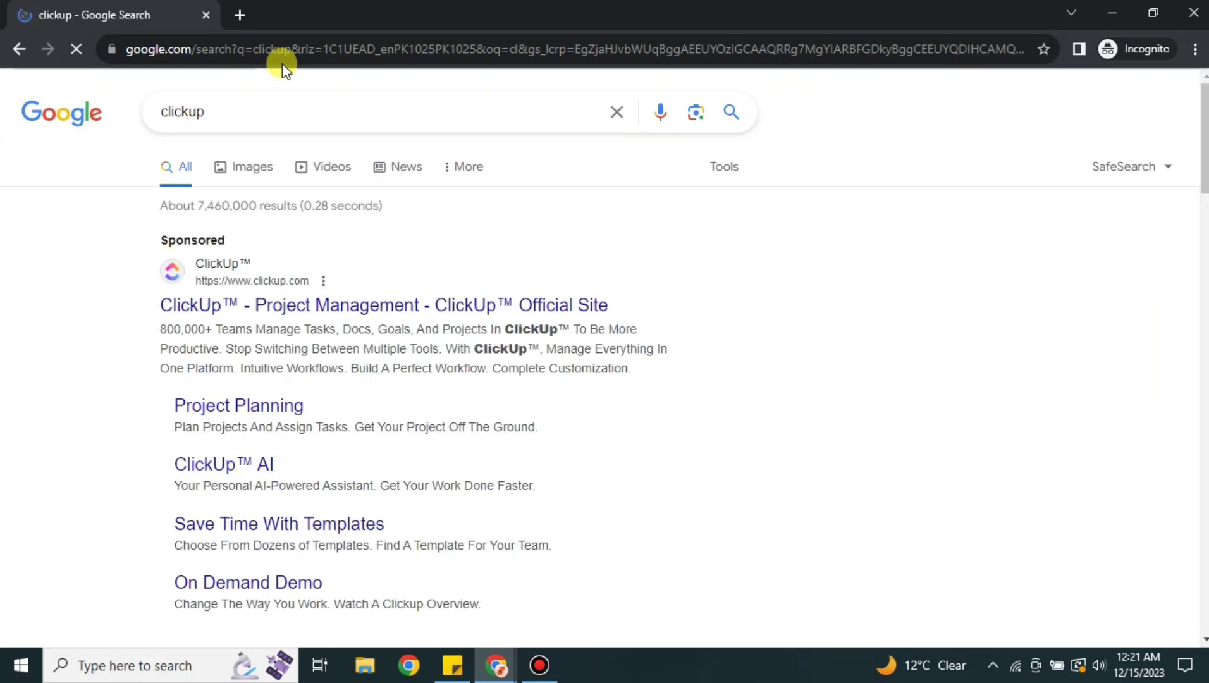
{"action": "scroll", "coordinate": [642, 515], "scroll_direction": "down", "scroll_amount": 3}
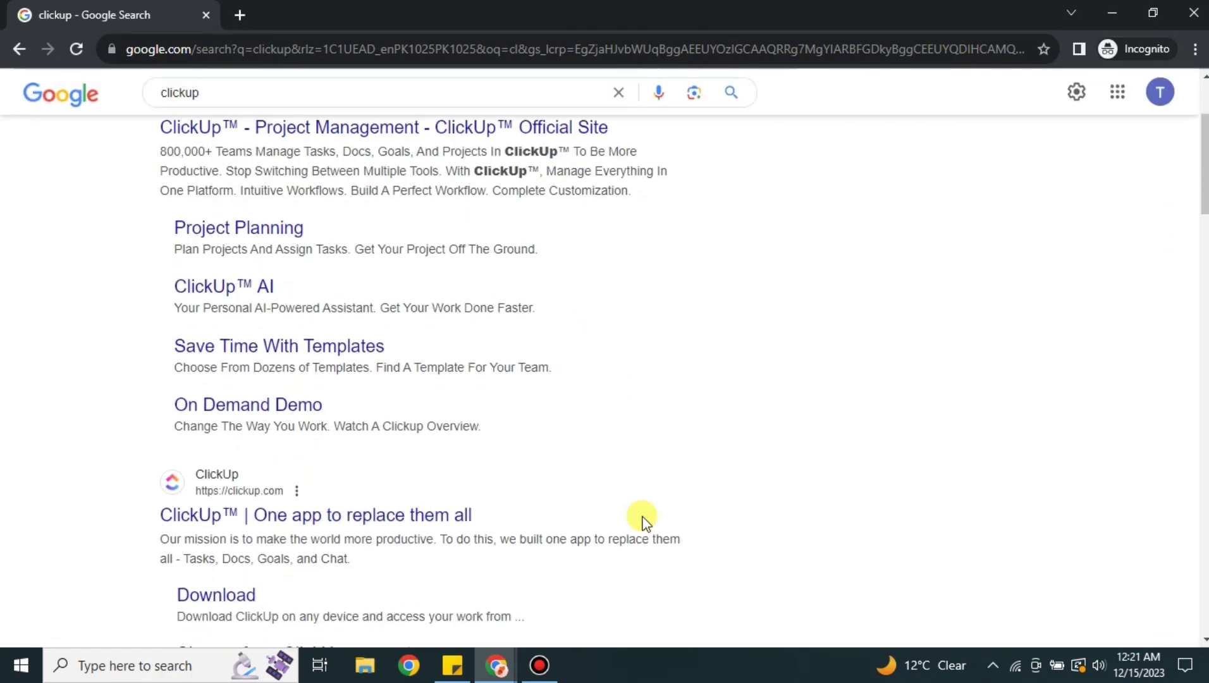
{"action": "left_click", "coordinate": [168, 520]}
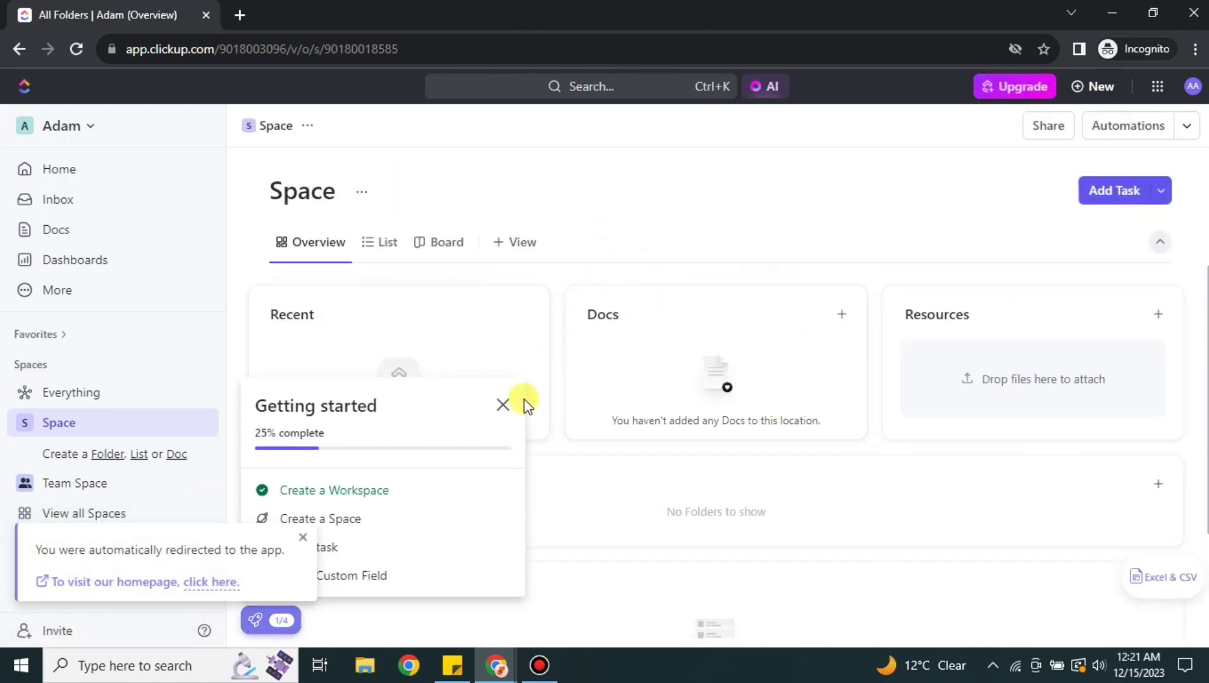
Dismiss the redirect notice and Getting started checklist, then open account settings from the avatar.
{"action": "left_click", "coordinate": [303, 537]}
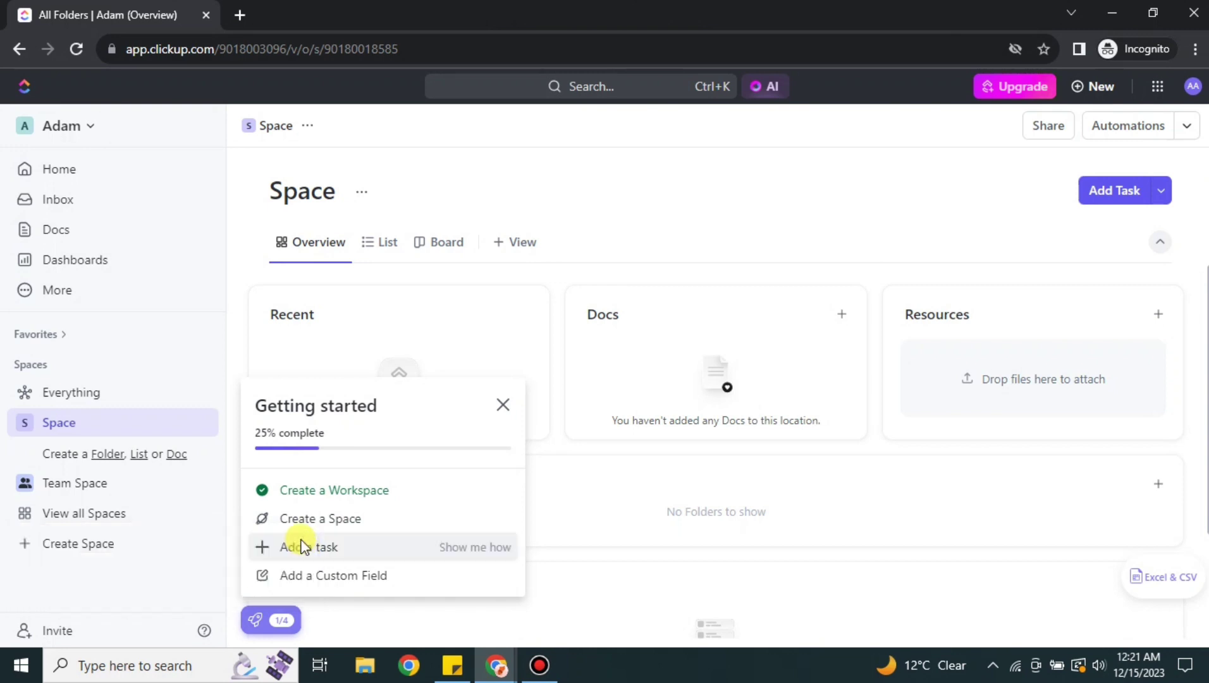
{"action": "left_click", "coordinate": [504, 405]}
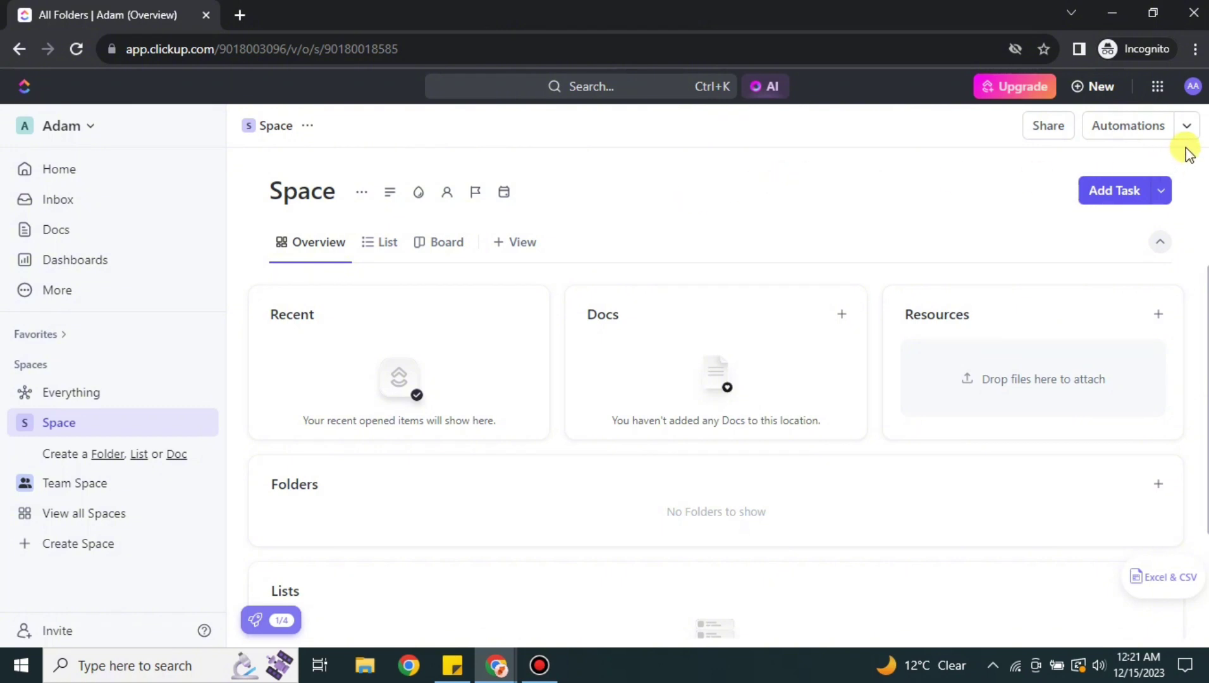
{"action": "left_click", "coordinate": [1189, 85]}
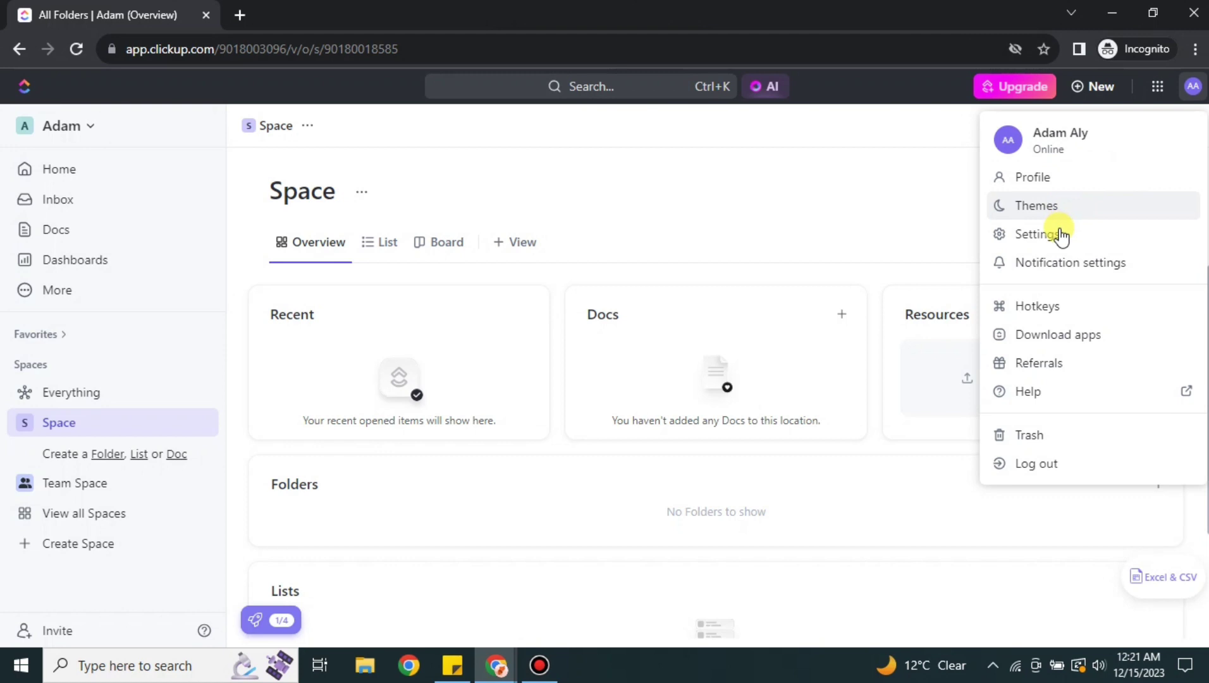
{"action": "left_click", "coordinate": [1038, 236]}
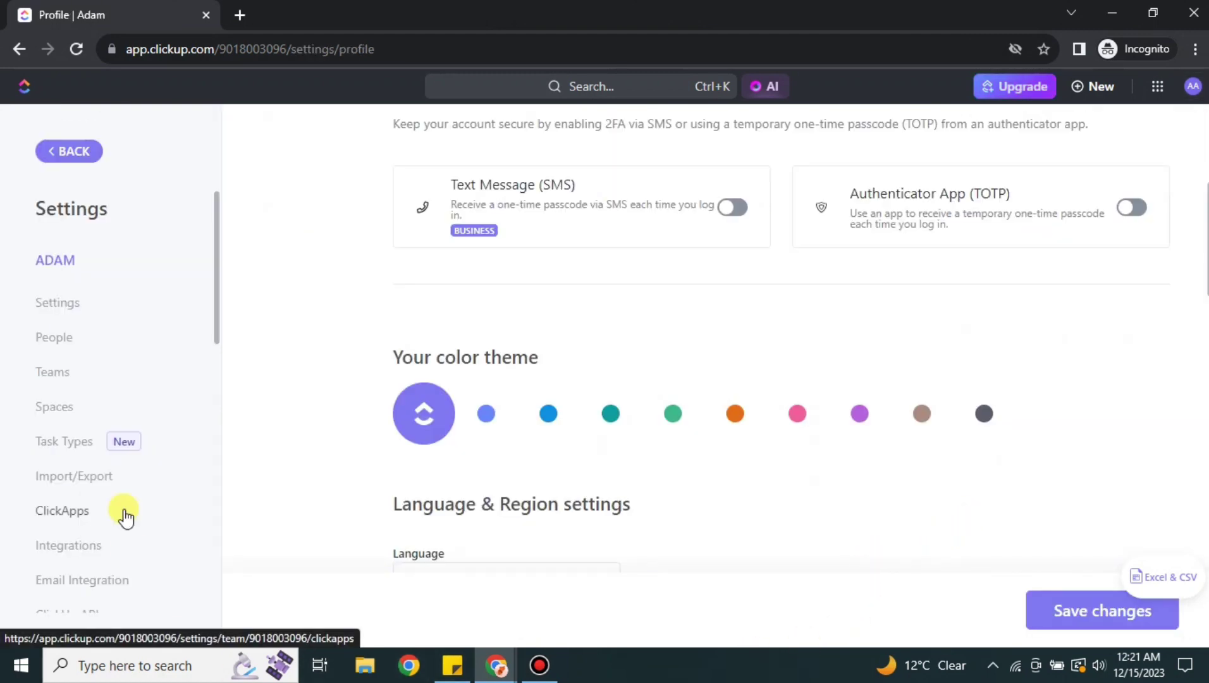
Turn on the Email ClickApp in the Email Integration settings.
{"action": "scroll", "coordinate": [87, 600], "scroll_direction": "down", "scroll_amount": 3}
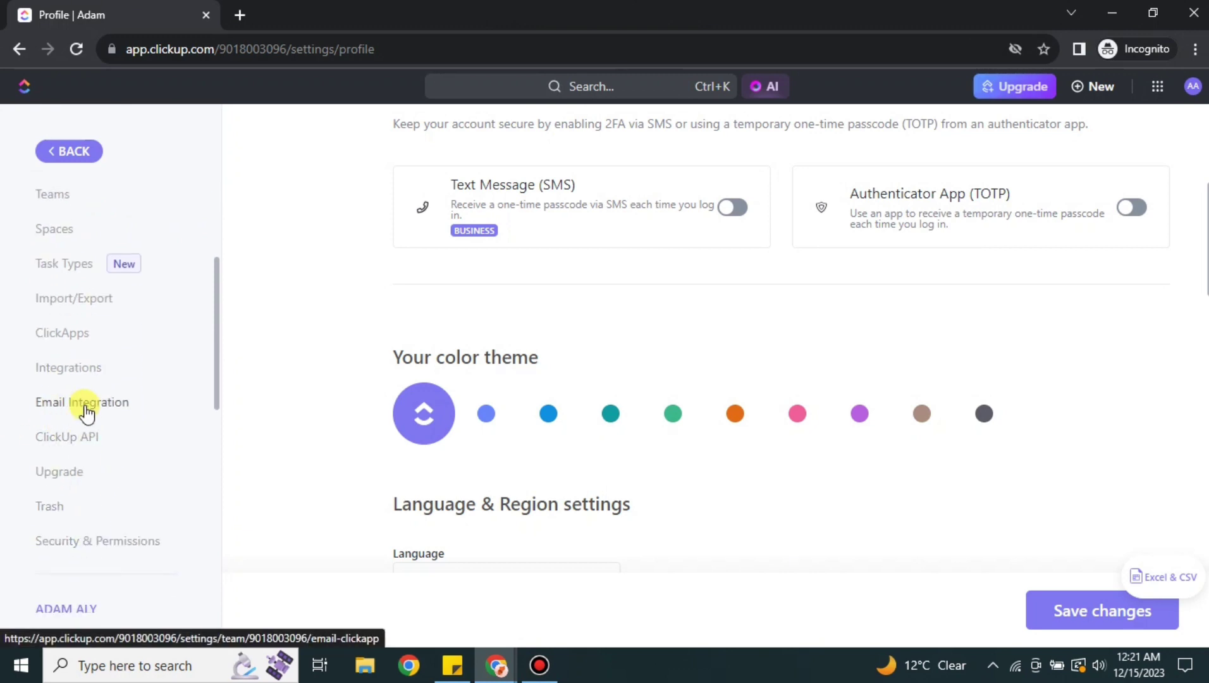
{"action": "left_click", "coordinate": [86, 412]}
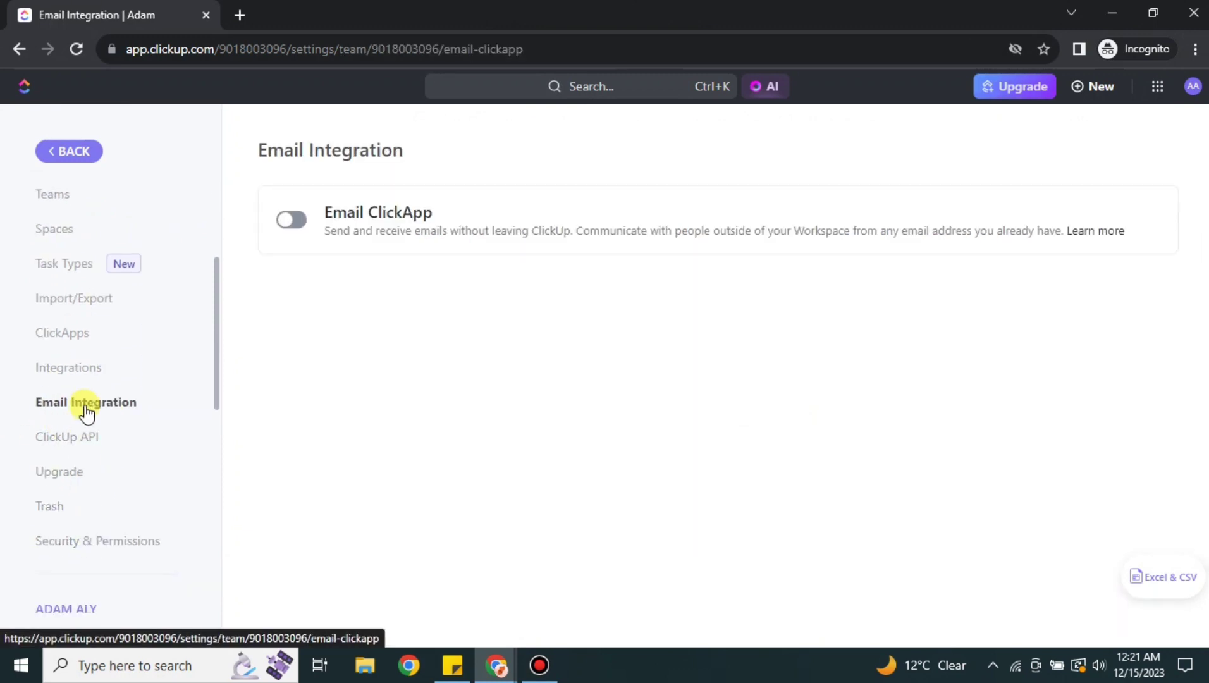
{"action": "left_click", "coordinate": [284, 220]}
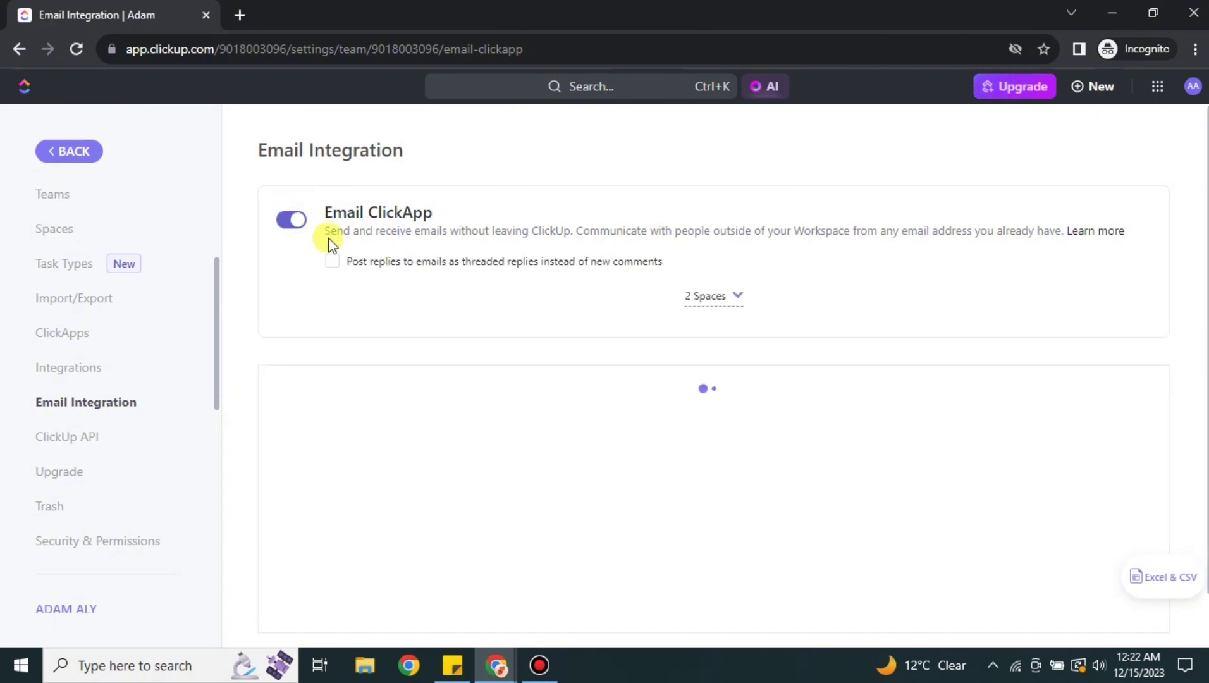
{"action": "scroll", "coordinate": [494, 319], "scroll_direction": "down", "scroll_amount": 5}
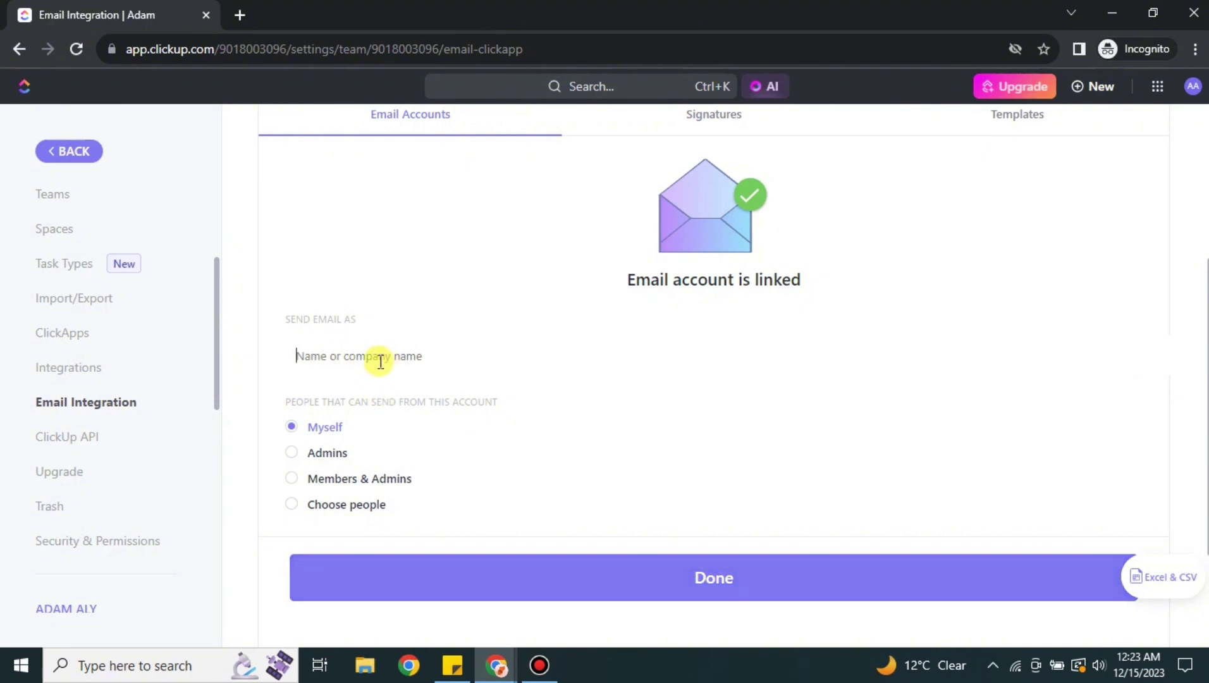
Set the linked account's send-as name to 'Clickup', keep Myself permission, and finish setup.
{"action": "left_click", "coordinate": [415, 362]}
{"action": "type", "text": "Adam"}
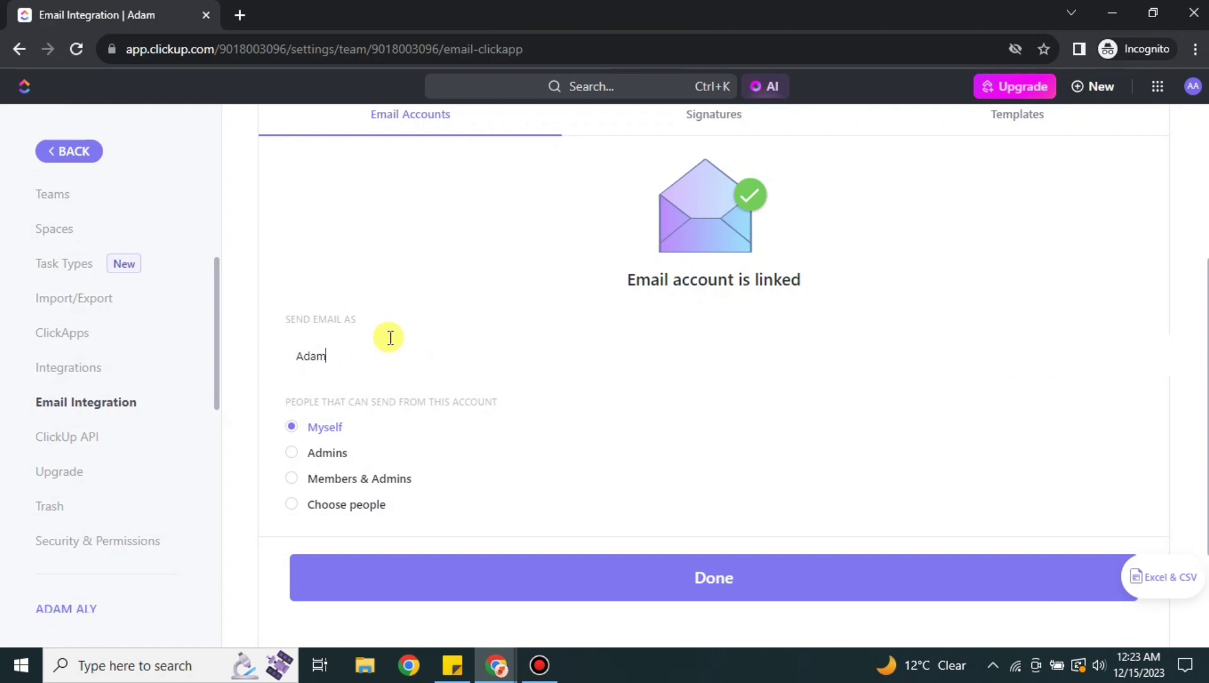
{"action": "key", "text": "BackSpace"}
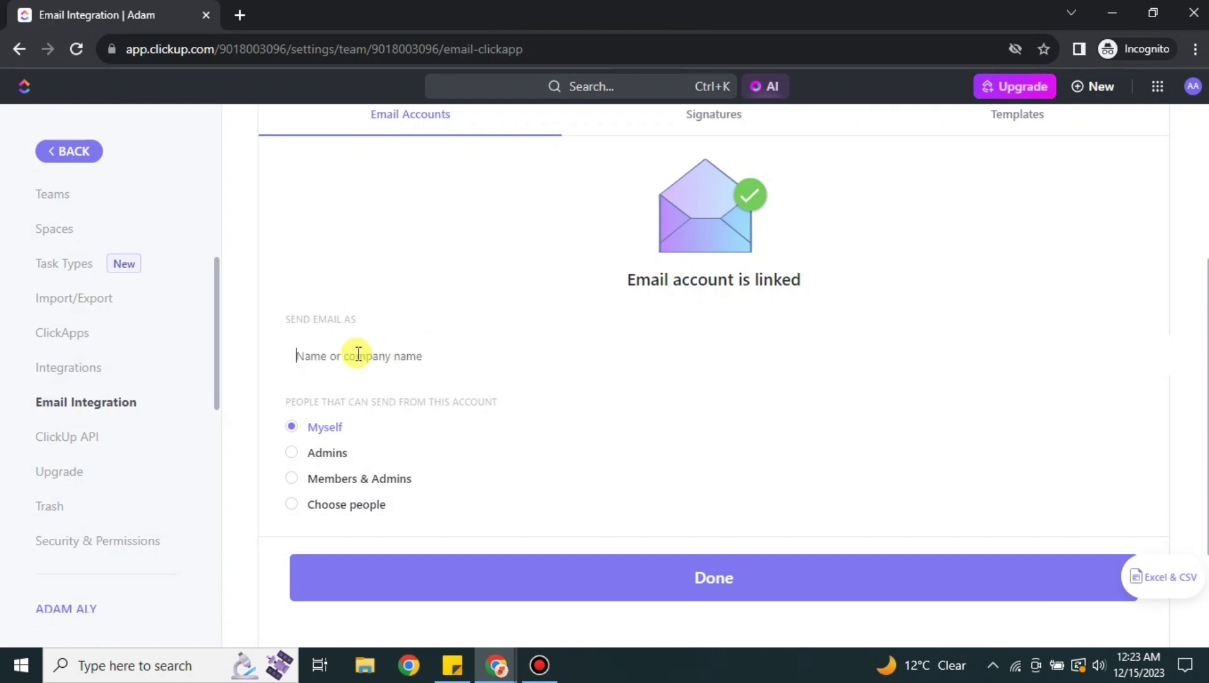
{"action": "type", "text": "c"}
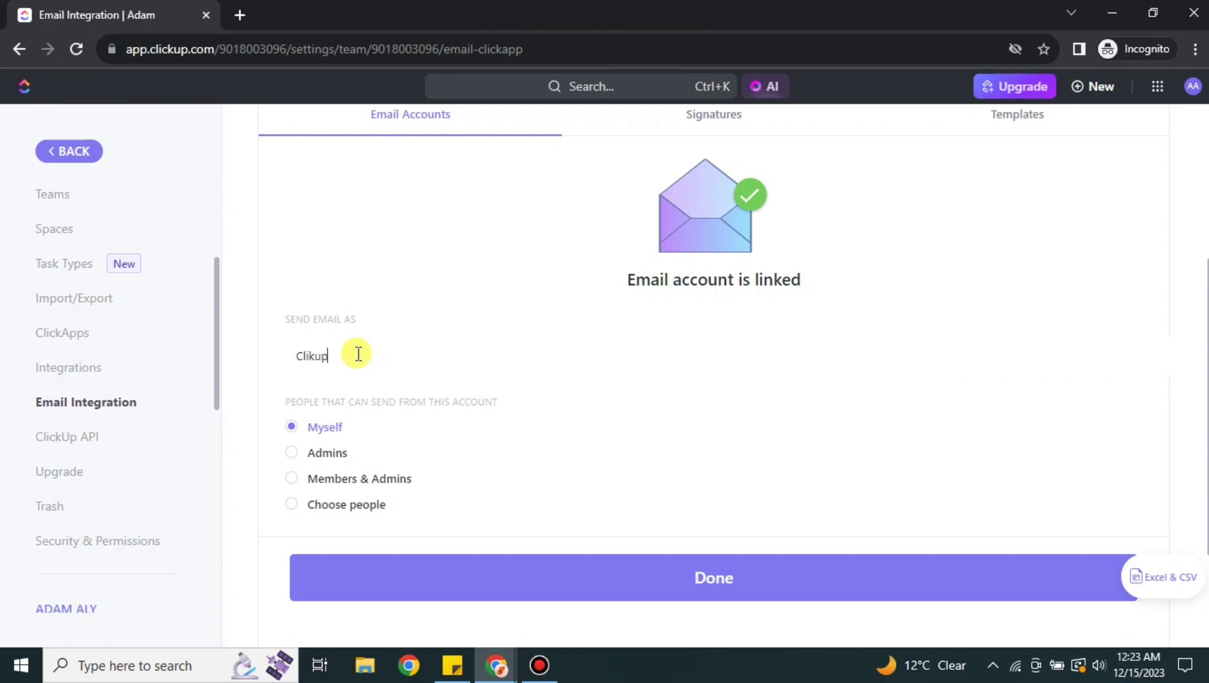
{"action": "type", "text": "likup"}
{"action": "left_click", "coordinate": [306, 355]}
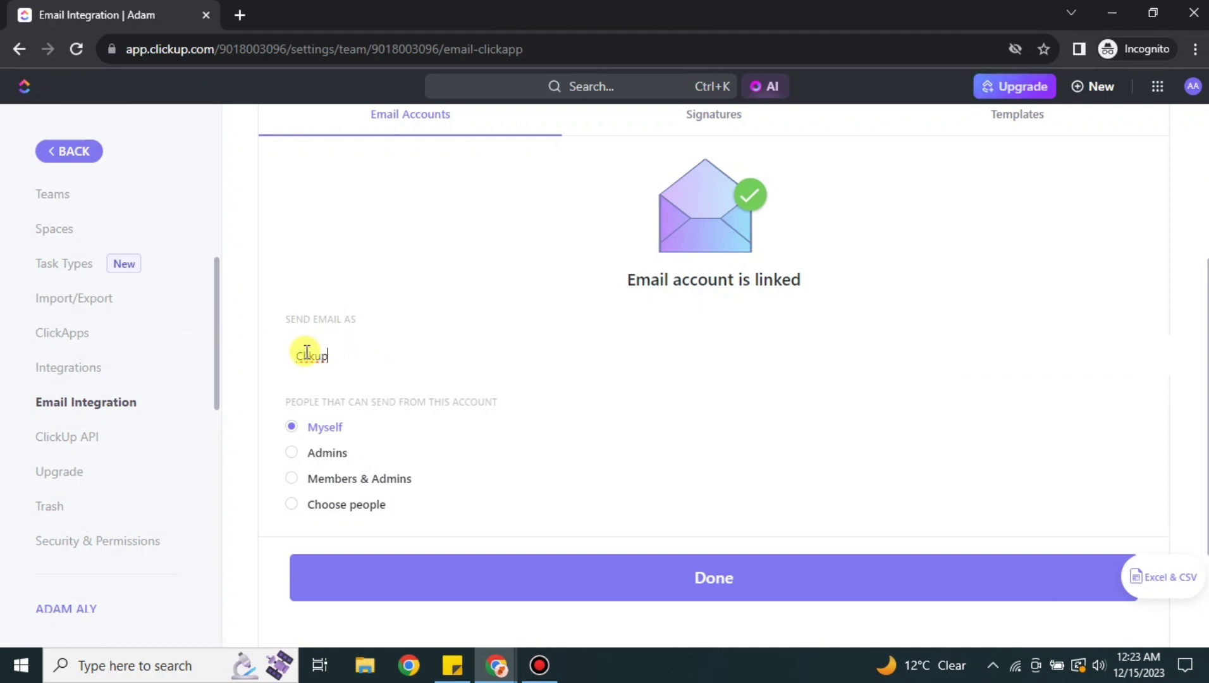
{"action": "type", "text": "c"}
{"action": "left_click", "coordinate": [665, 576]}
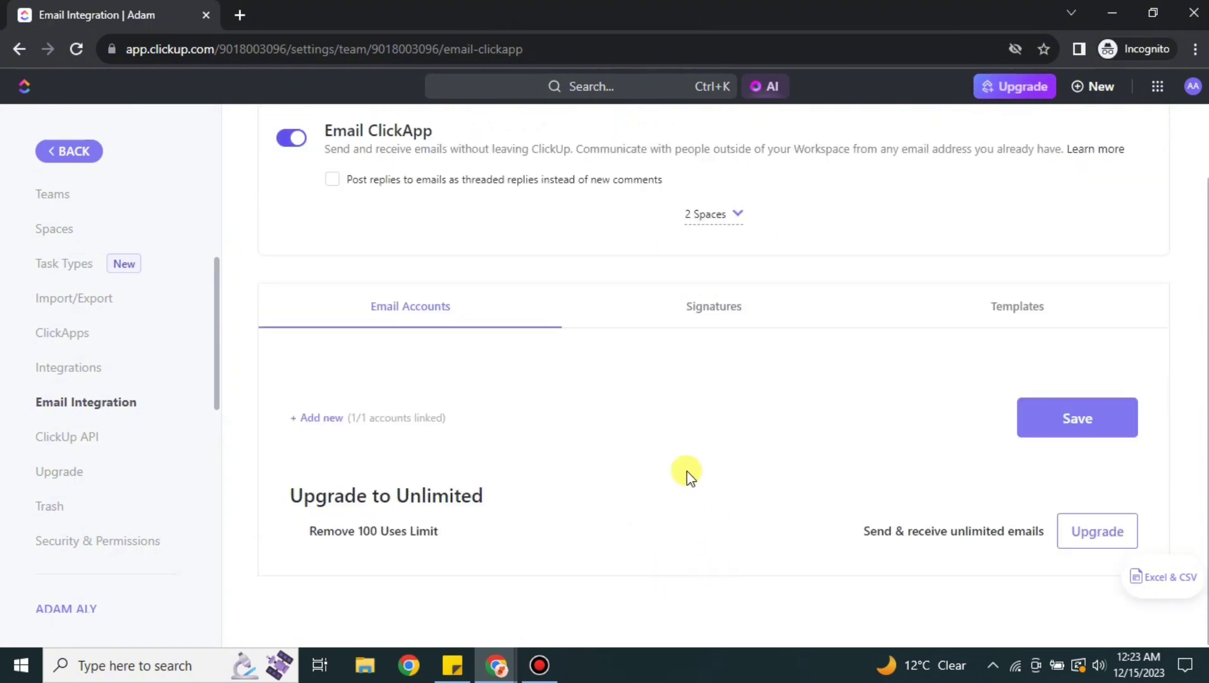
View the email signatures and templates, then go back to the Space overview.
{"action": "left_click", "coordinate": [712, 310]}
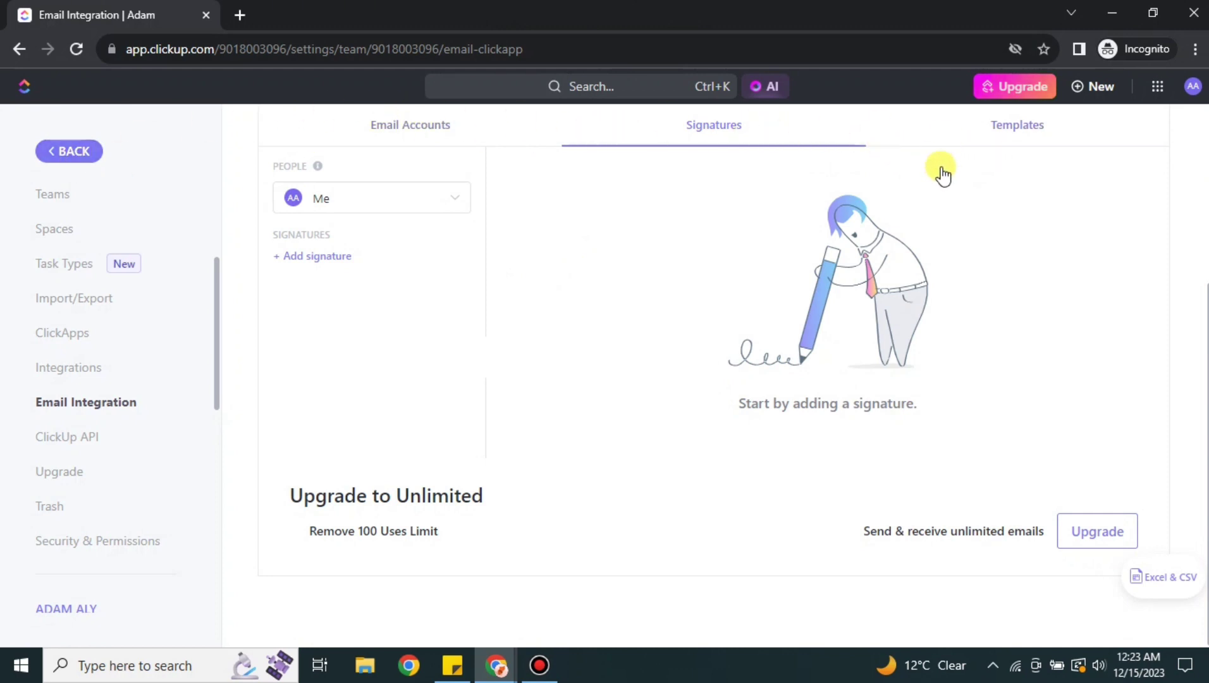
{"action": "left_click", "coordinate": [994, 162]}
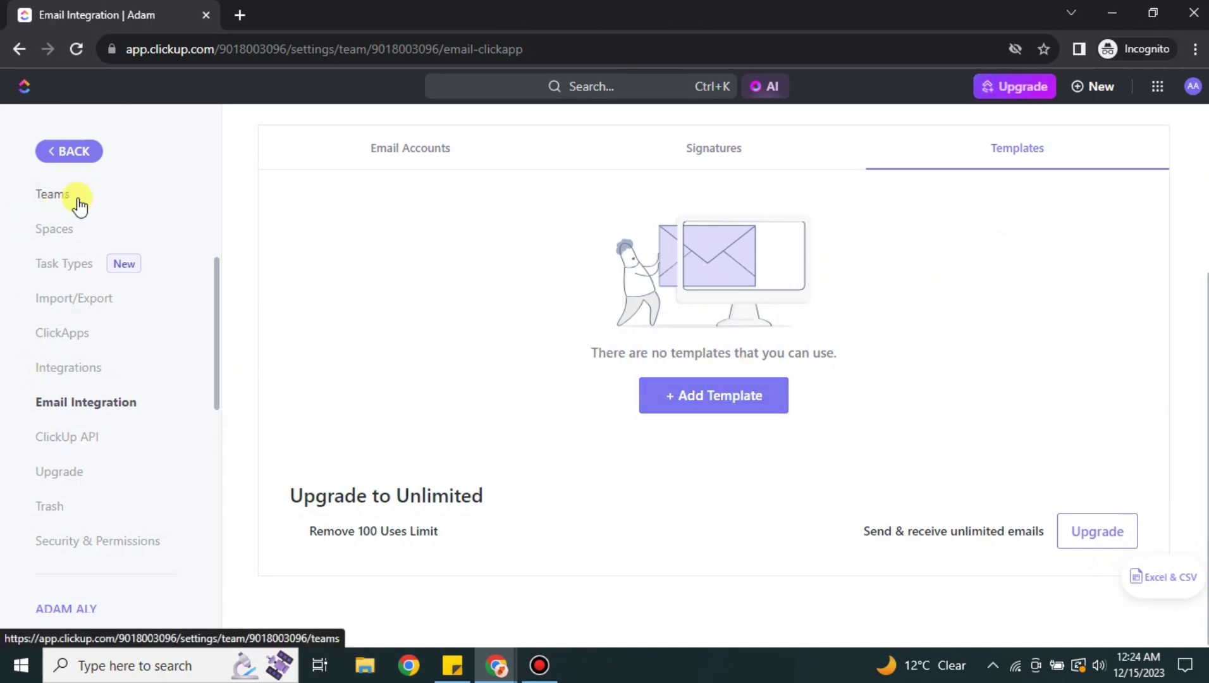
{"action": "left_click", "coordinate": [55, 156]}
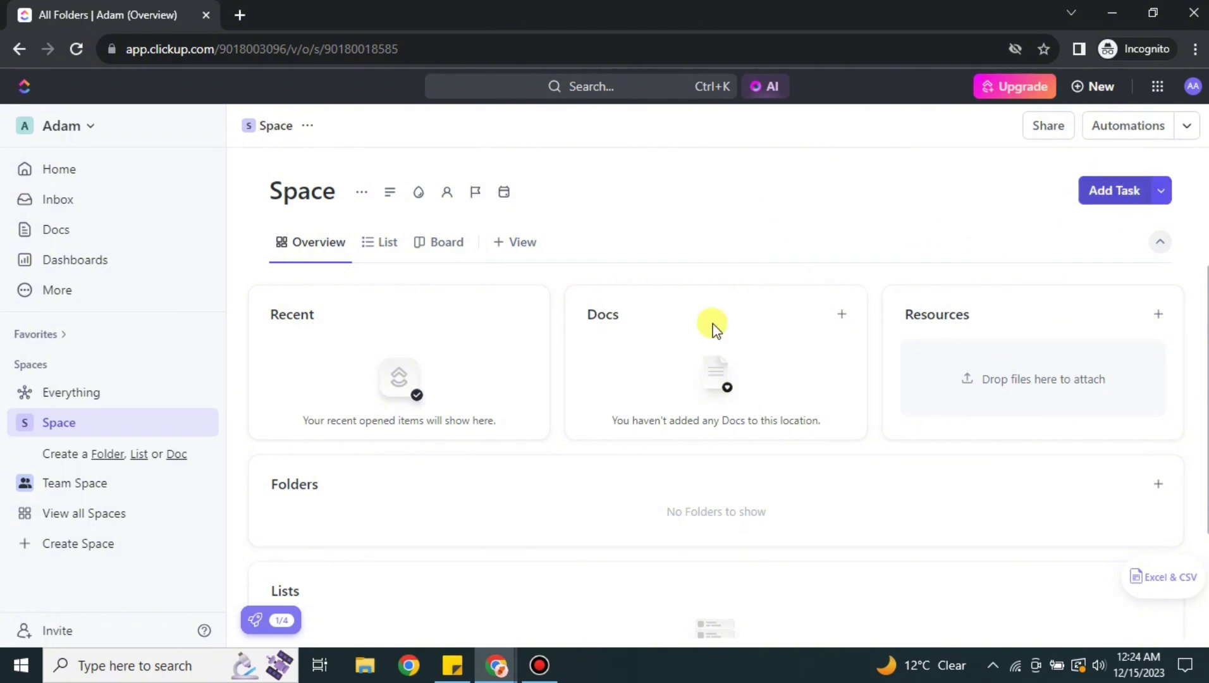
Visit the Home page from the sidebar and scroll through its contents.
{"action": "scroll", "coordinate": [379, 443], "scroll_direction": "down", "scroll_amount": 2}
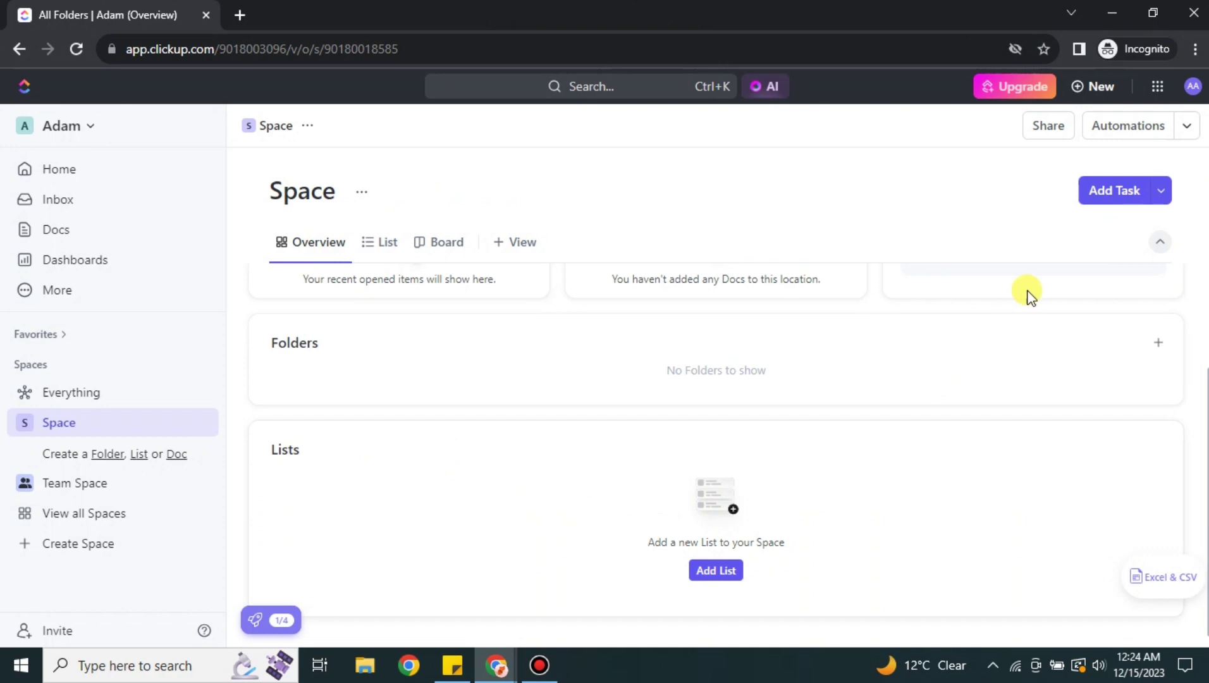
{"action": "left_click", "coordinate": [71, 182]}
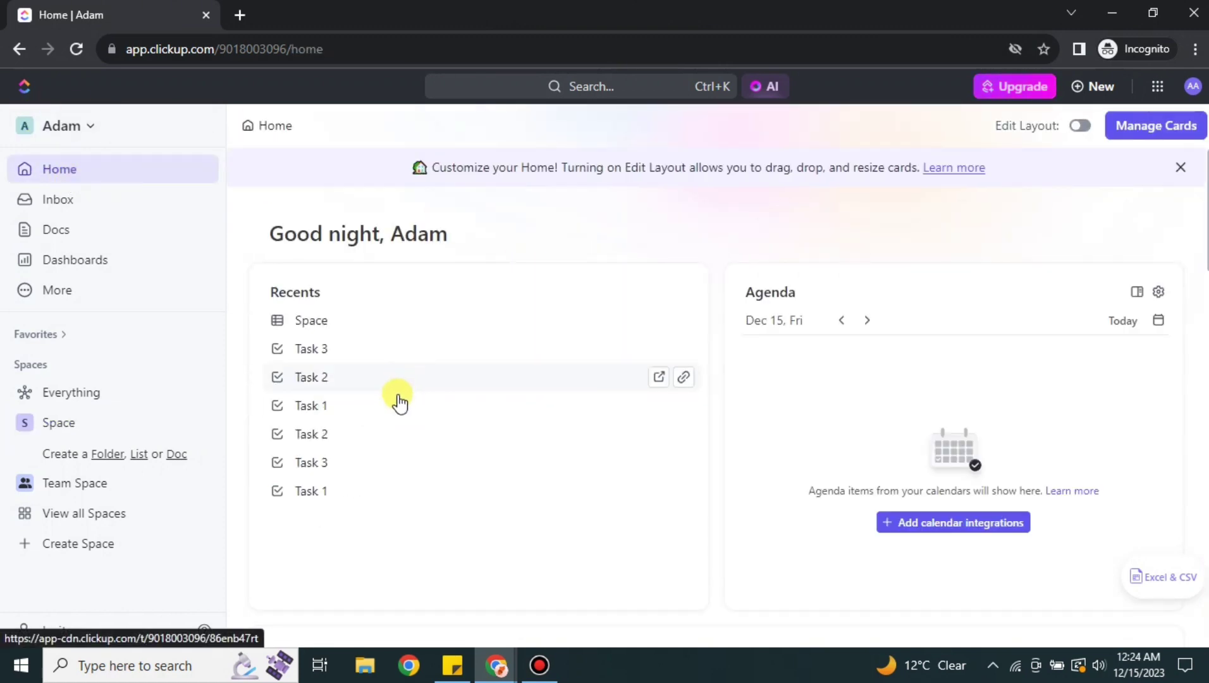
{"action": "scroll", "coordinate": [632, 455], "scroll_direction": "down", "scroll_amount": 4}
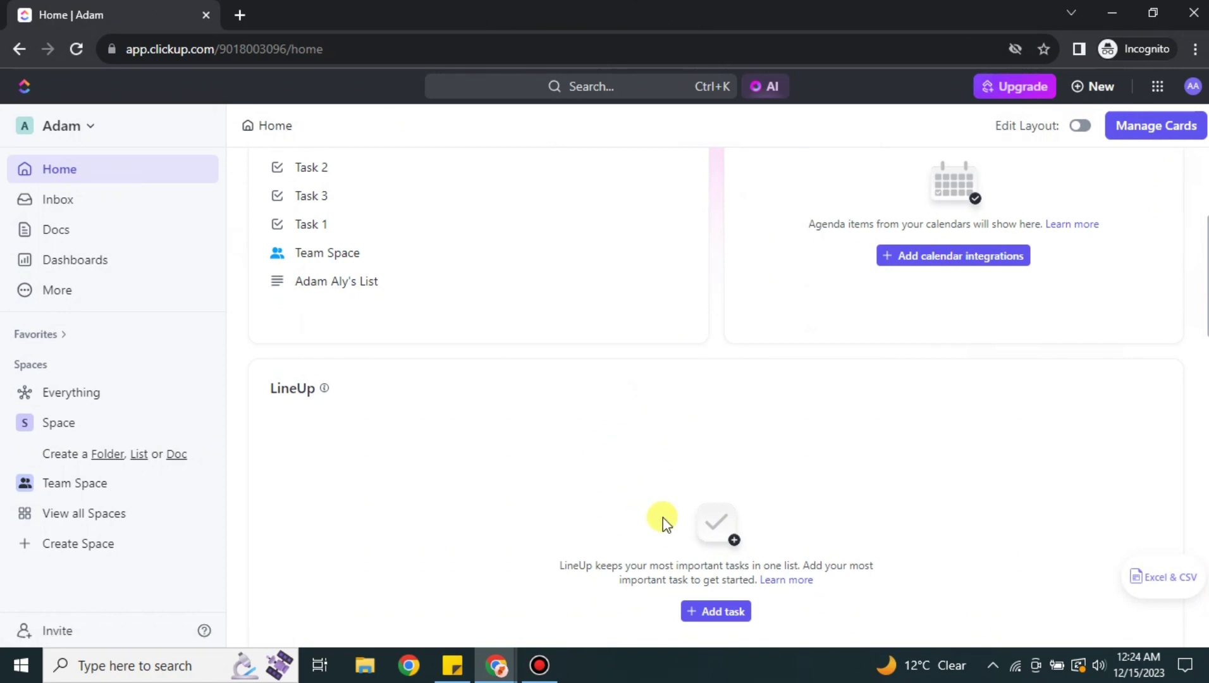
{"action": "scroll", "coordinate": [661, 519], "scroll_direction": "up", "scroll_amount": 4}
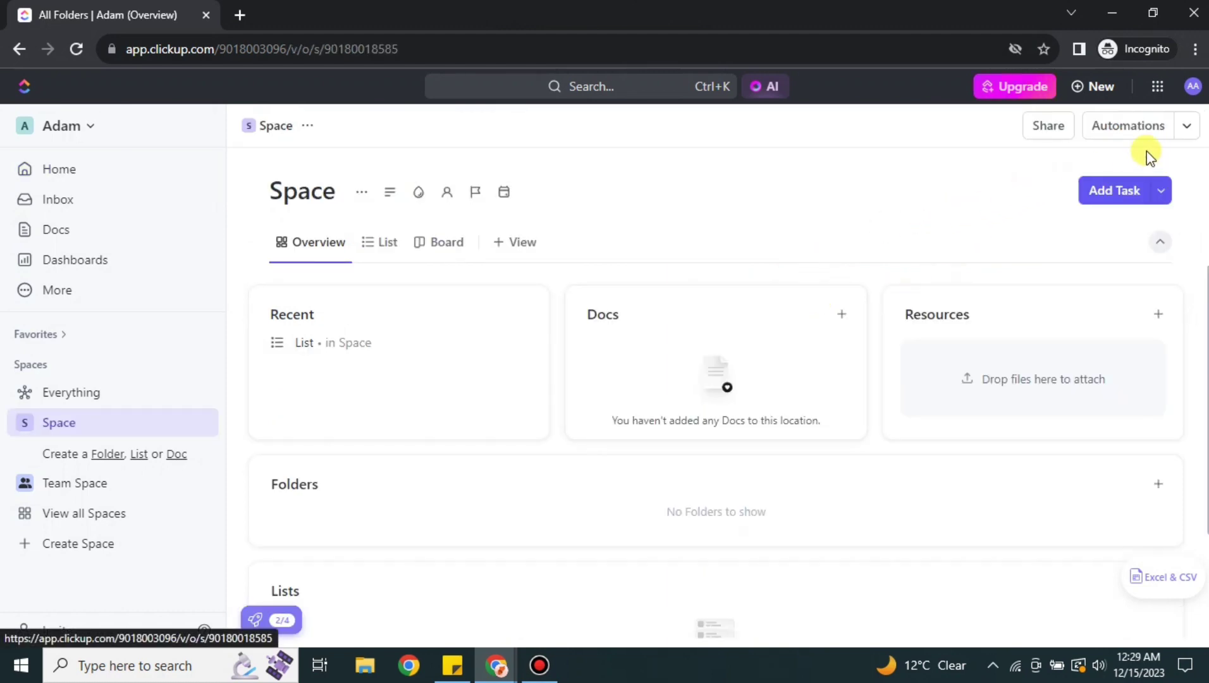
Start a new Space automation with 'All checklists resolved' as the trigger.
{"action": "left_click", "coordinate": [1137, 127]}
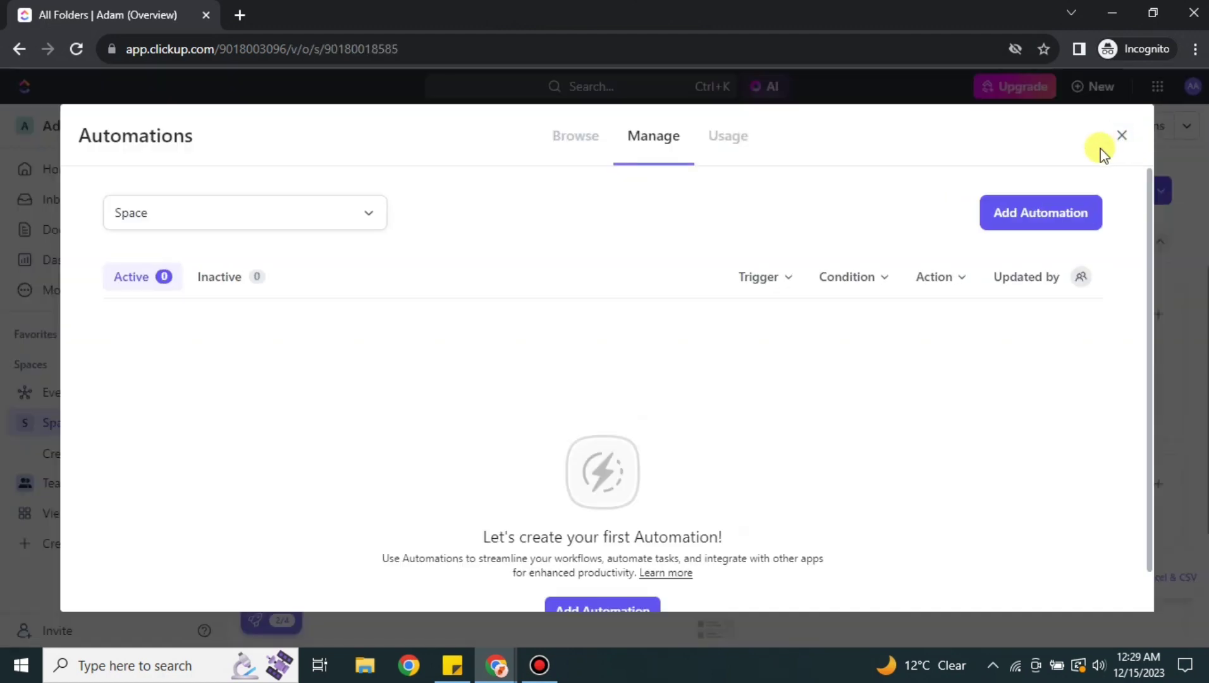
{"action": "left_click", "coordinate": [999, 216]}
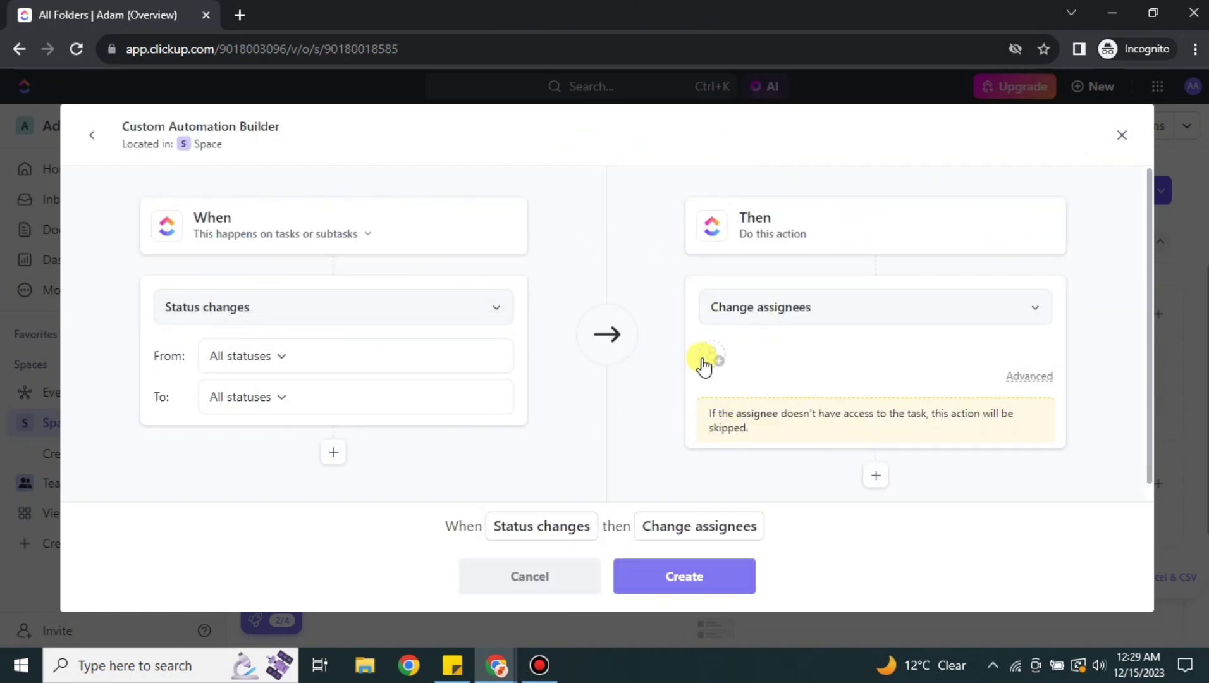
{"action": "left_click", "coordinate": [482, 309]}
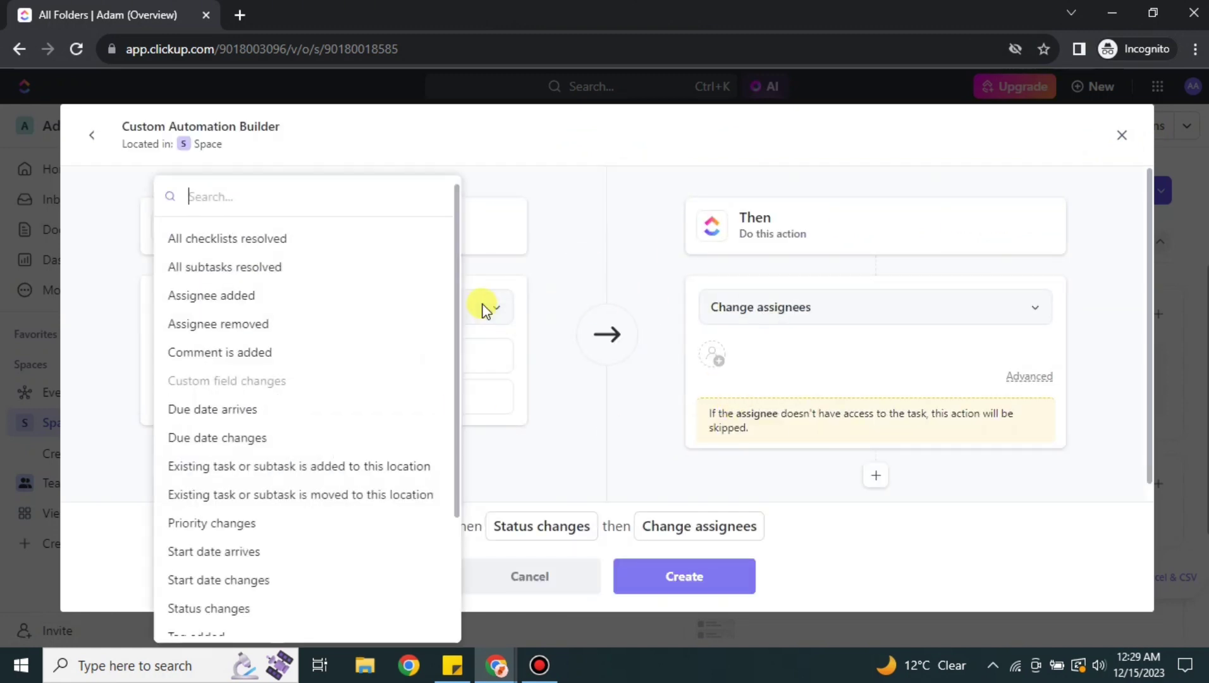
{"action": "left_click", "coordinate": [296, 250]}
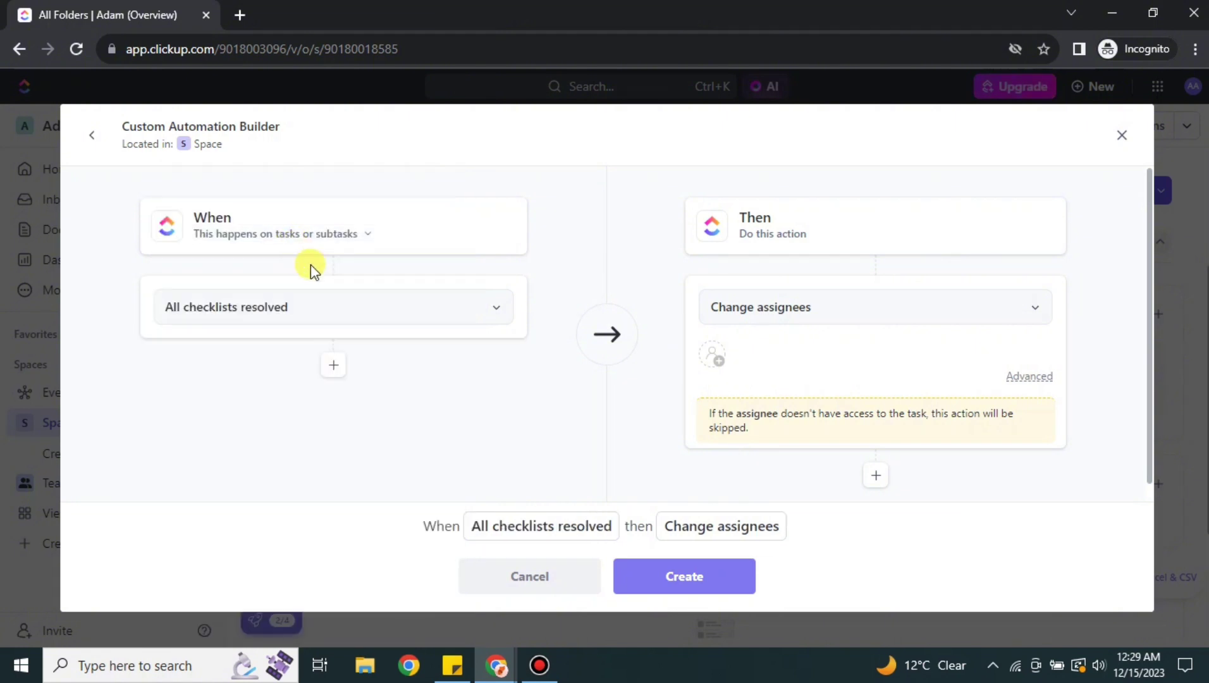
Set the action to Add a comment reading 'All work done for today' and create it.
{"action": "left_click", "coordinate": [1035, 311]}
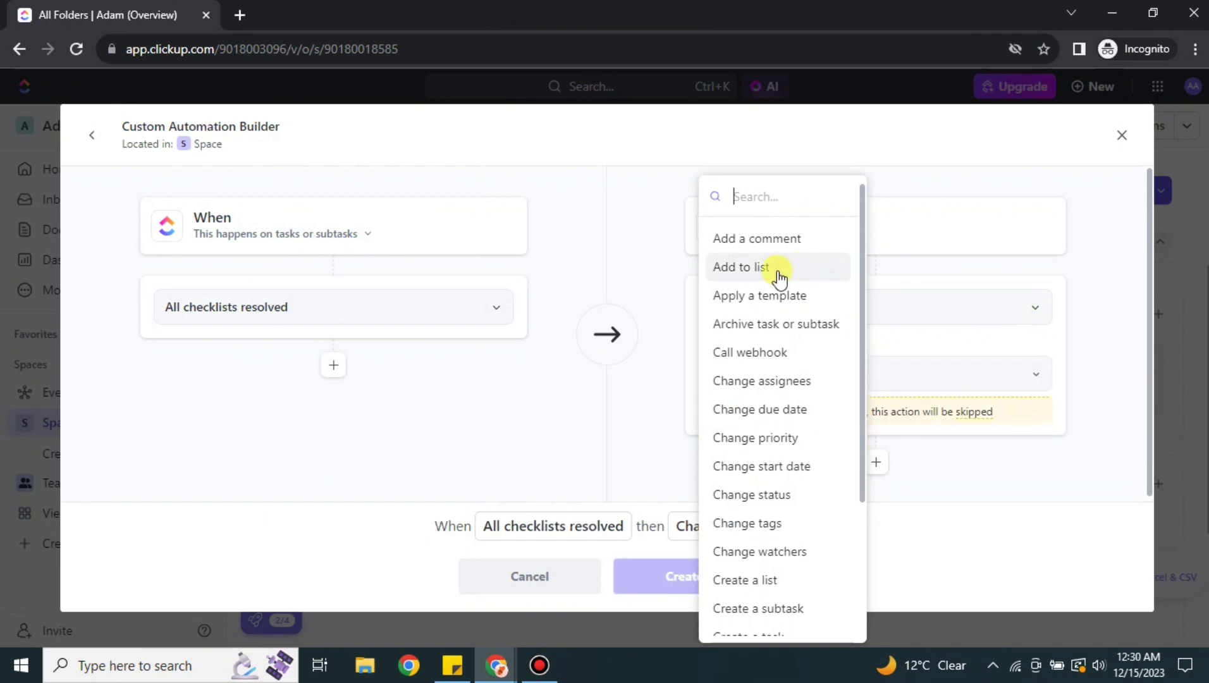
{"action": "left_click", "coordinate": [781, 240]}
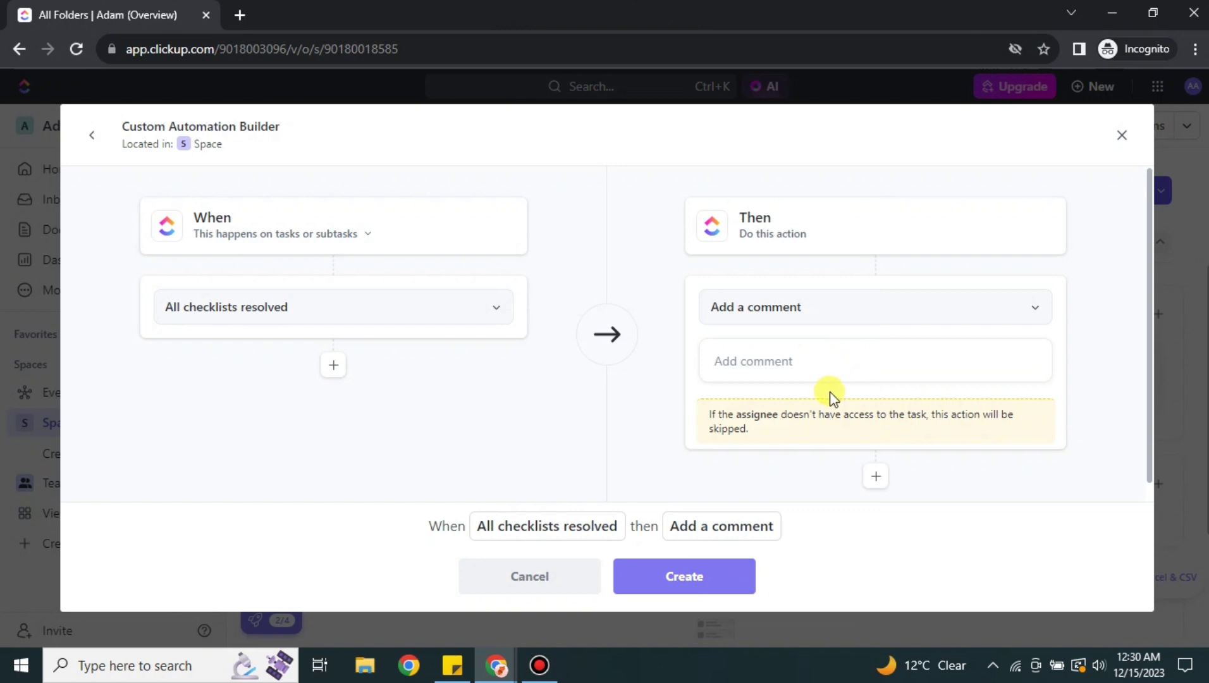
{"action": "left_click", "coordinate": [813, 363]}
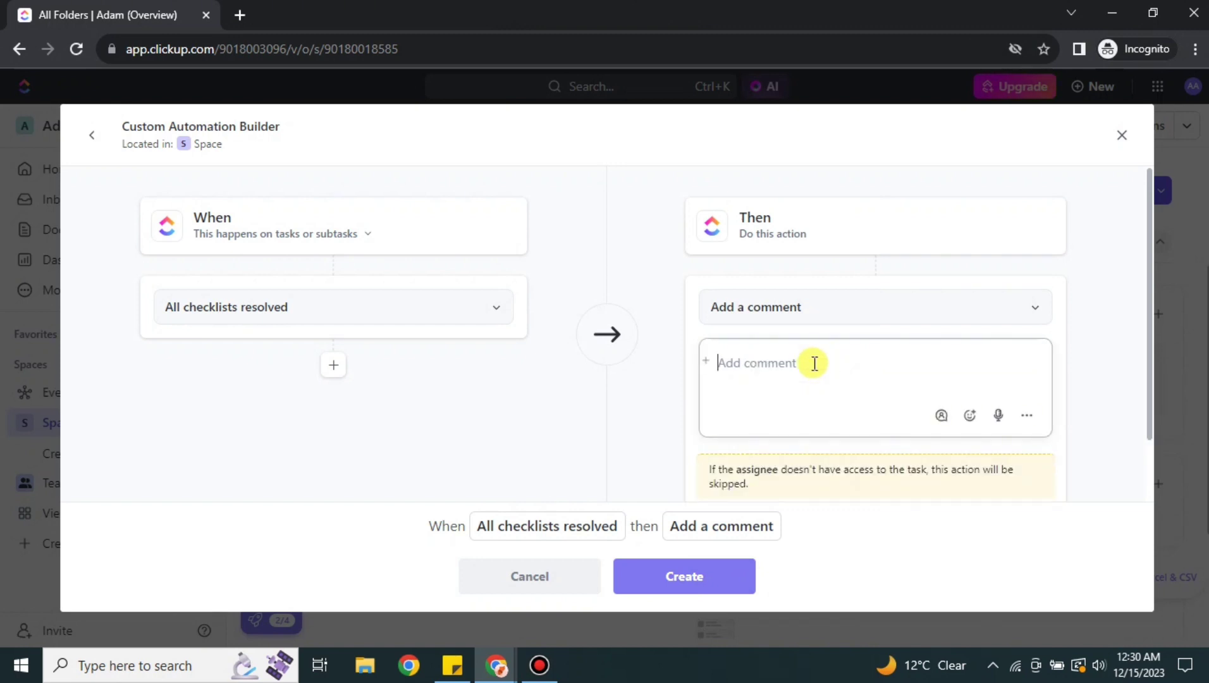
{"action": "type", "text": "All work done "}
{"action": "type", "text": "fr"}
{"action": "type", "text": "r to"}
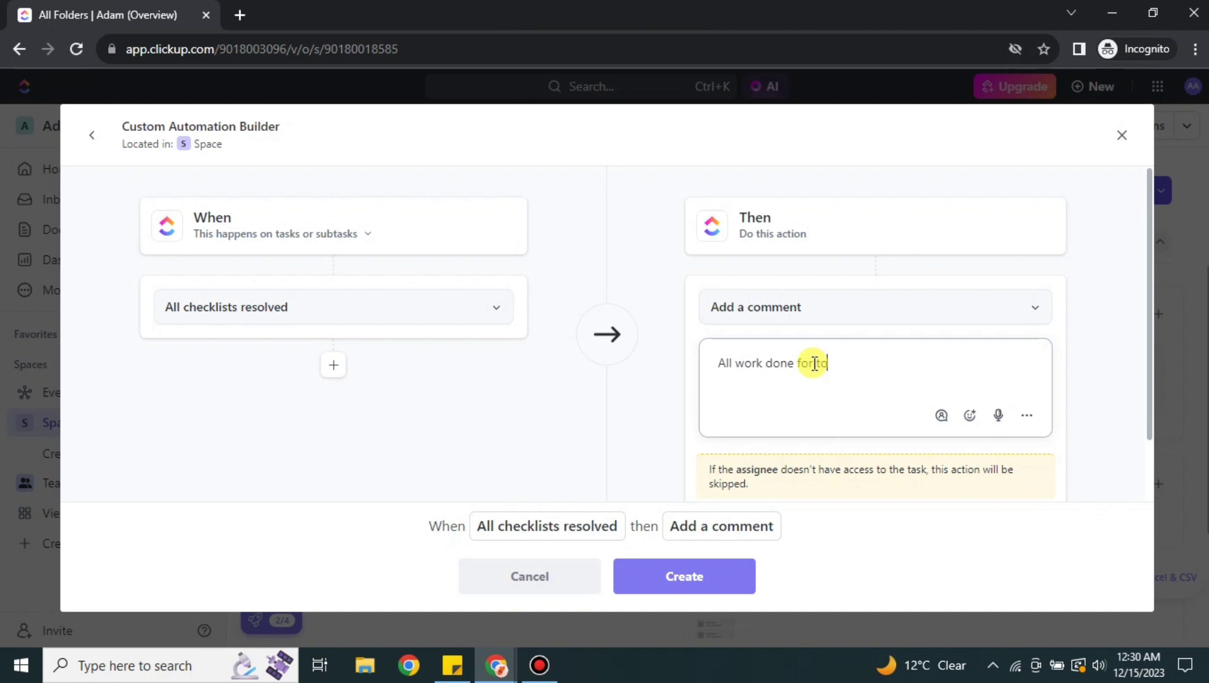
{"action": "type", "text": "day"}
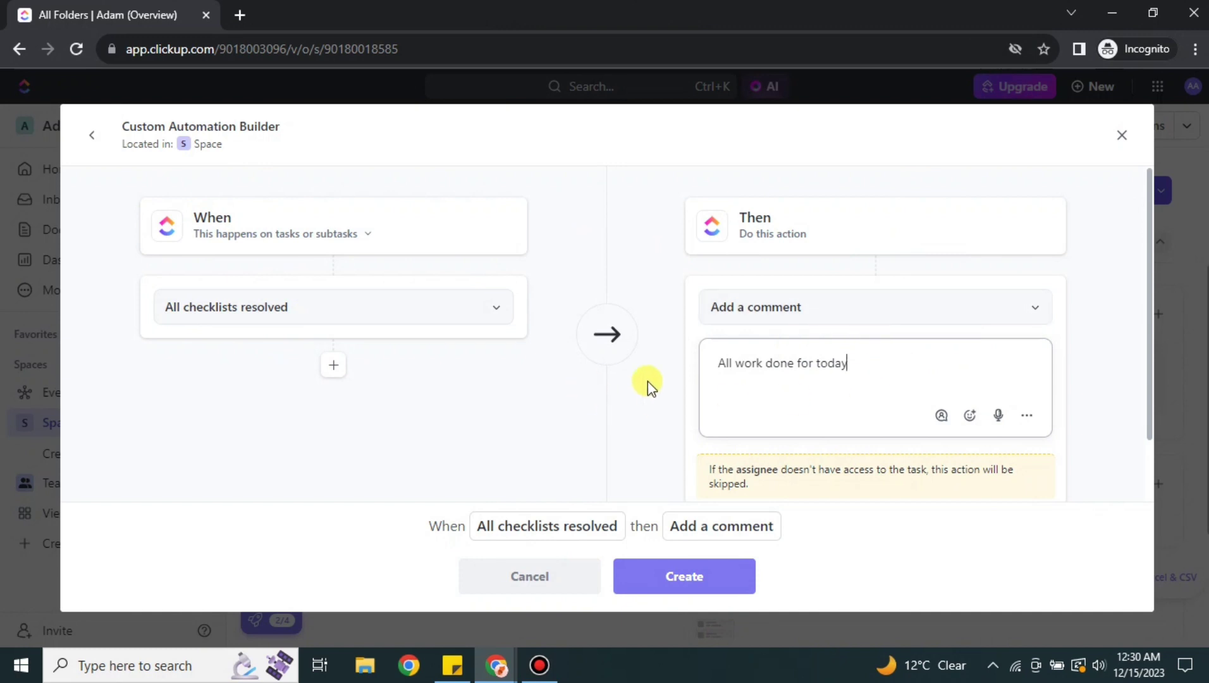
{"action": "left_click", "coordinate": [705, 587]}
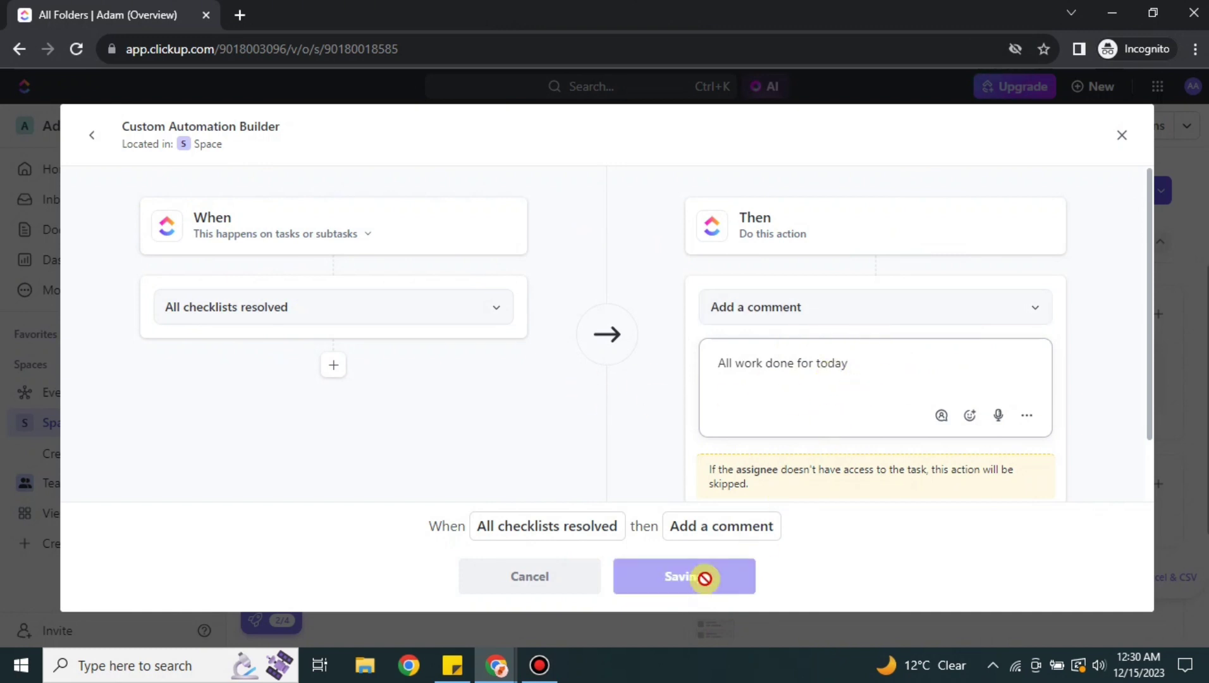